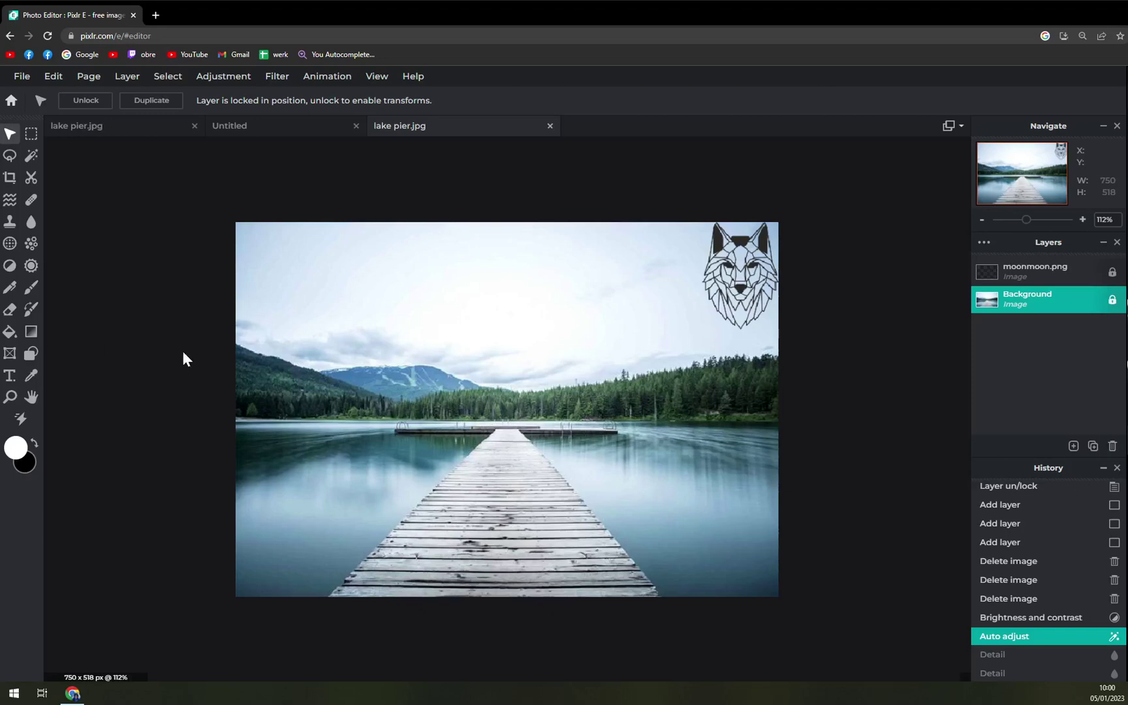
Select the moonmoon.png logo layer, then reselect the Background photo layer
scroll(482, 383, up, 1)
scroll(482, 377, up, 1)
scroll(483, 378, down, 1)
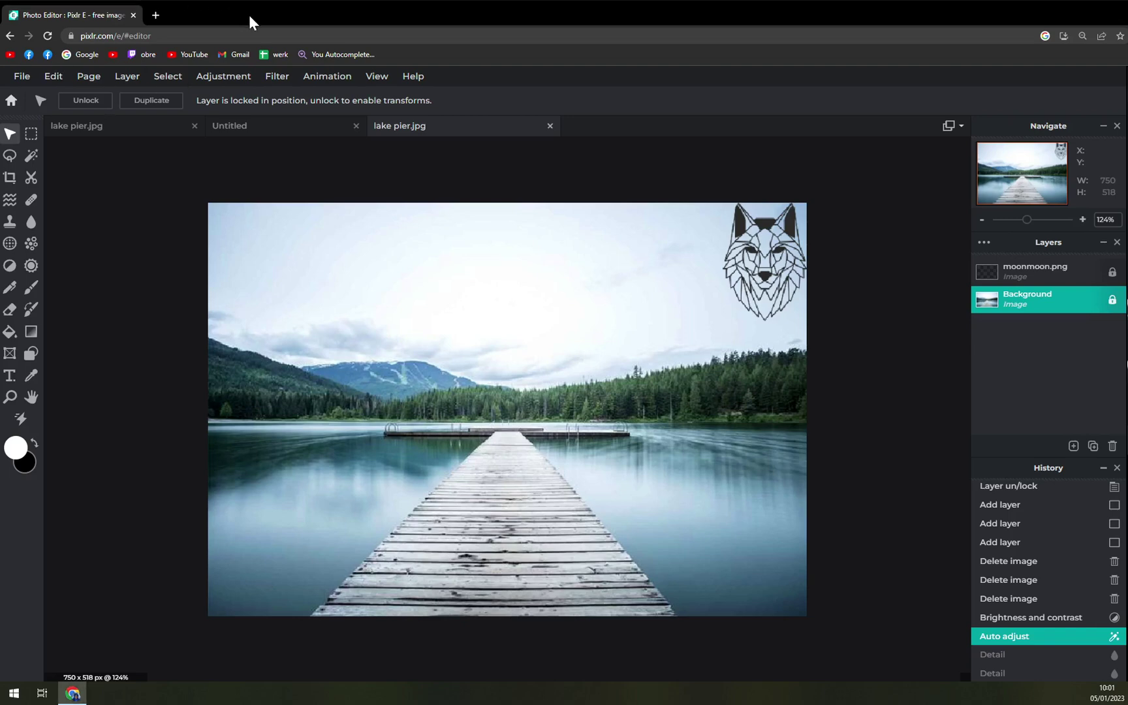
click(1000, 277)
click(1025, 305)
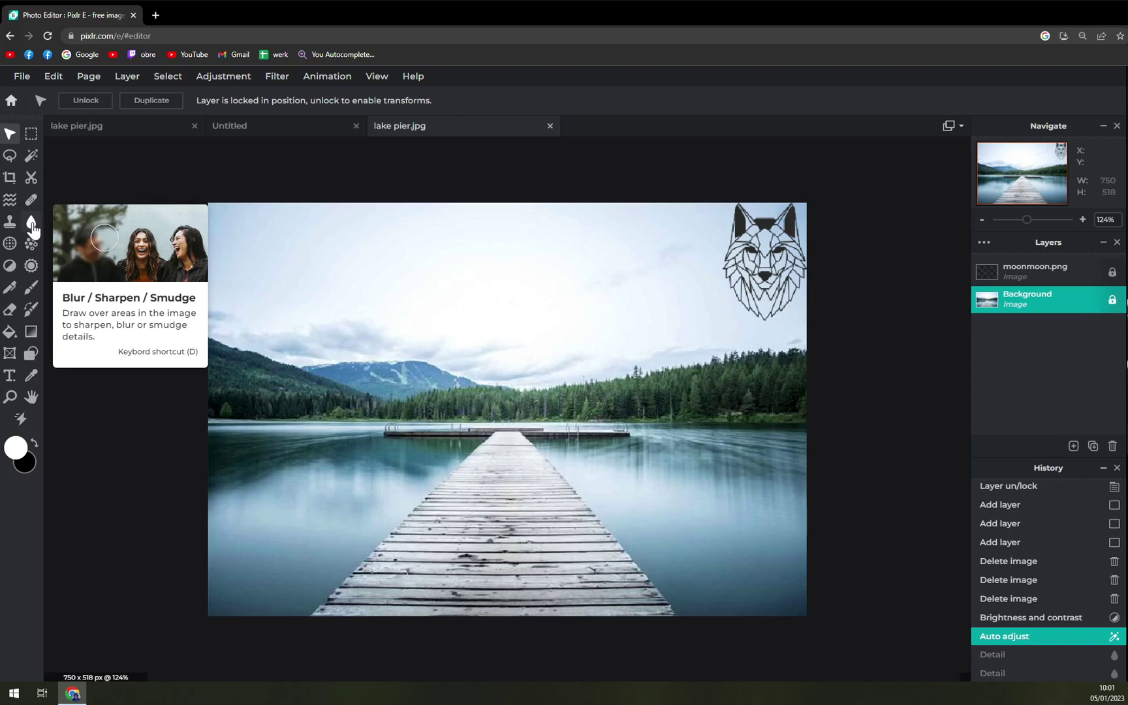
Pick the Blur/Sharpen/Smudge tool, try Sharpen and Smudge, and return to Blur mode
click(31, 225)
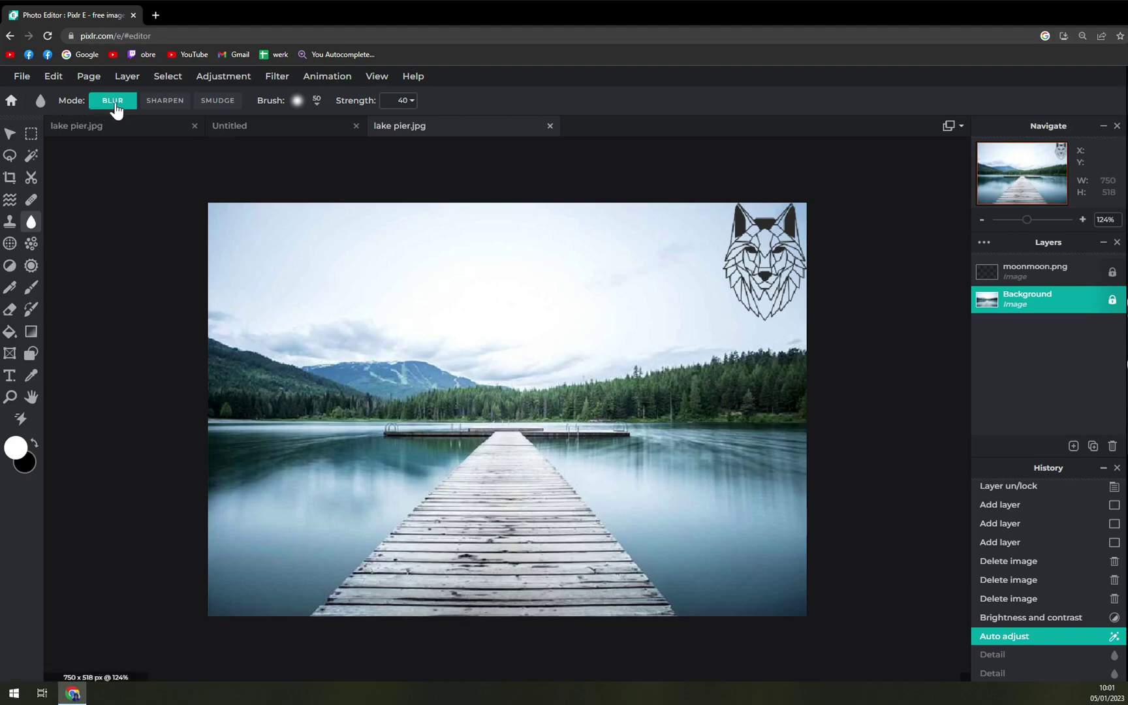
click(152, 106)
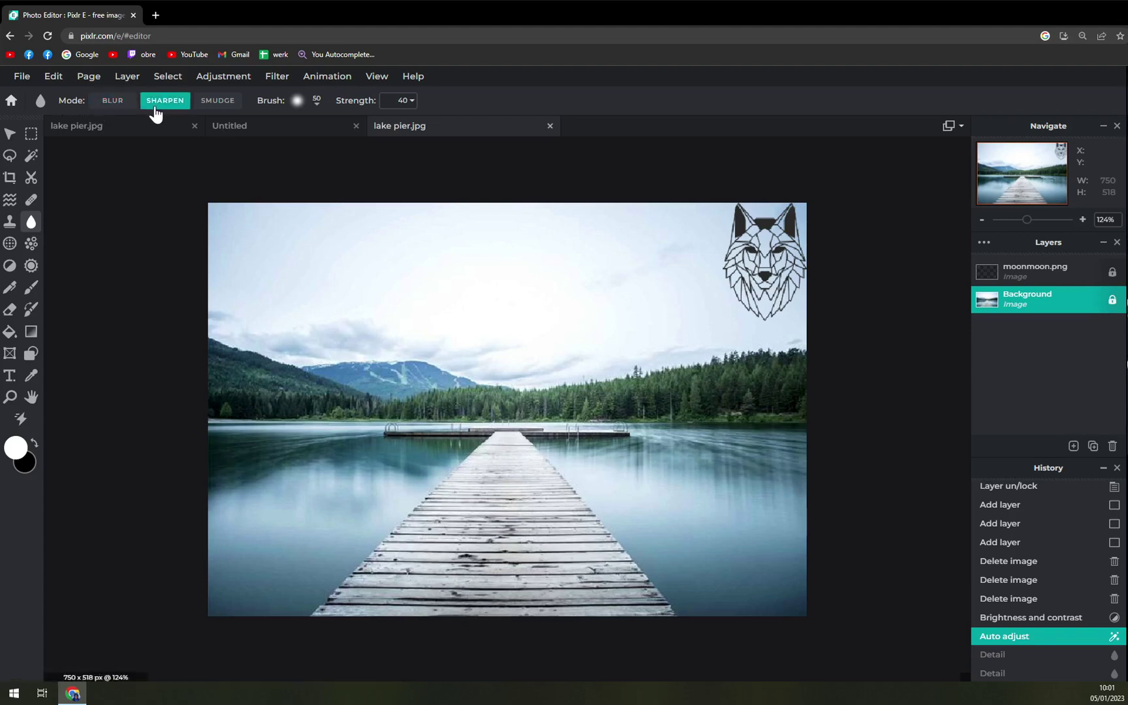
click(211, 111)
click(99, 109)
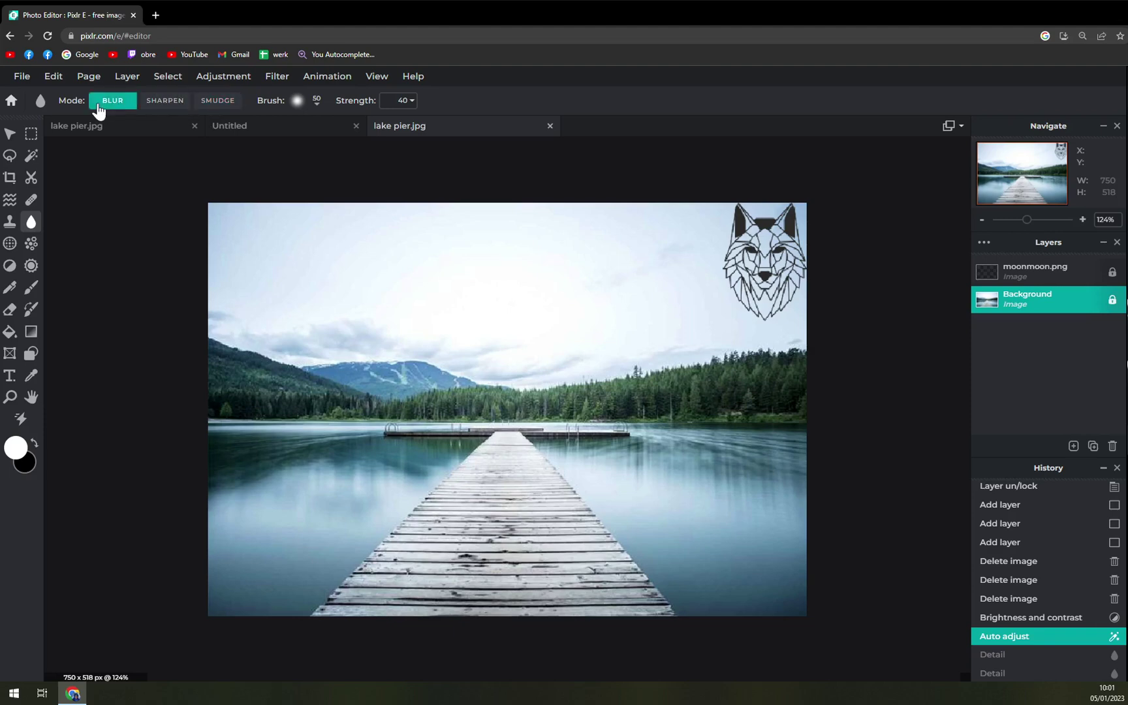
Enlarge the blur brush to 1000px and paint over the pier, mountains, treeline and water
click(290, 103)
drag(323, 149, 430, 154)
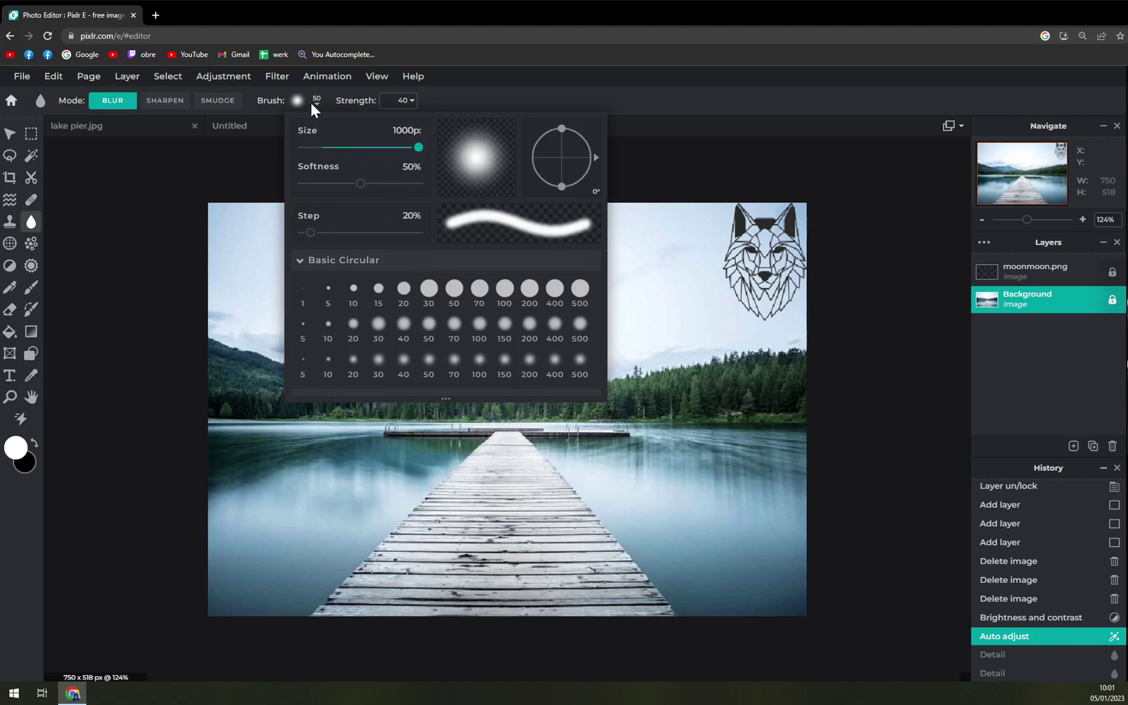
click(215, 173)
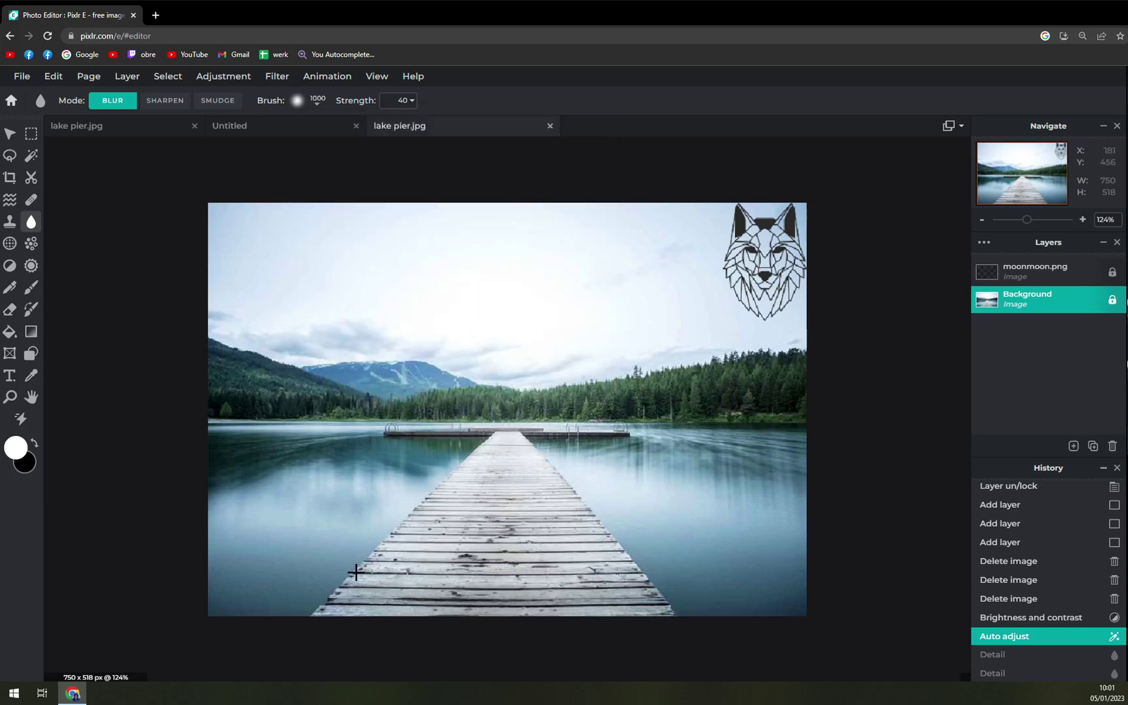
drag(358, 572, 650, 589)
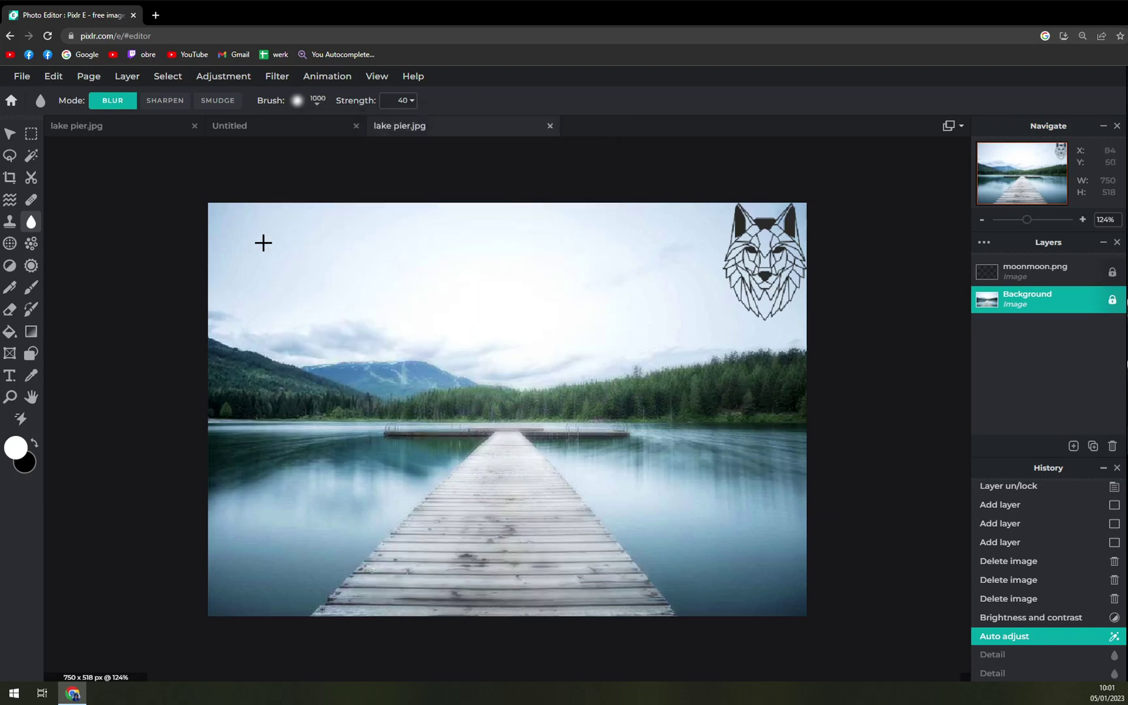
mouse_move(262, 241)
mouse_down()
mouse_move(272, 561)
mouse_move(509, 305)
mouse_move(455, 554)
mouse_move(882, 386)
mouse_up()
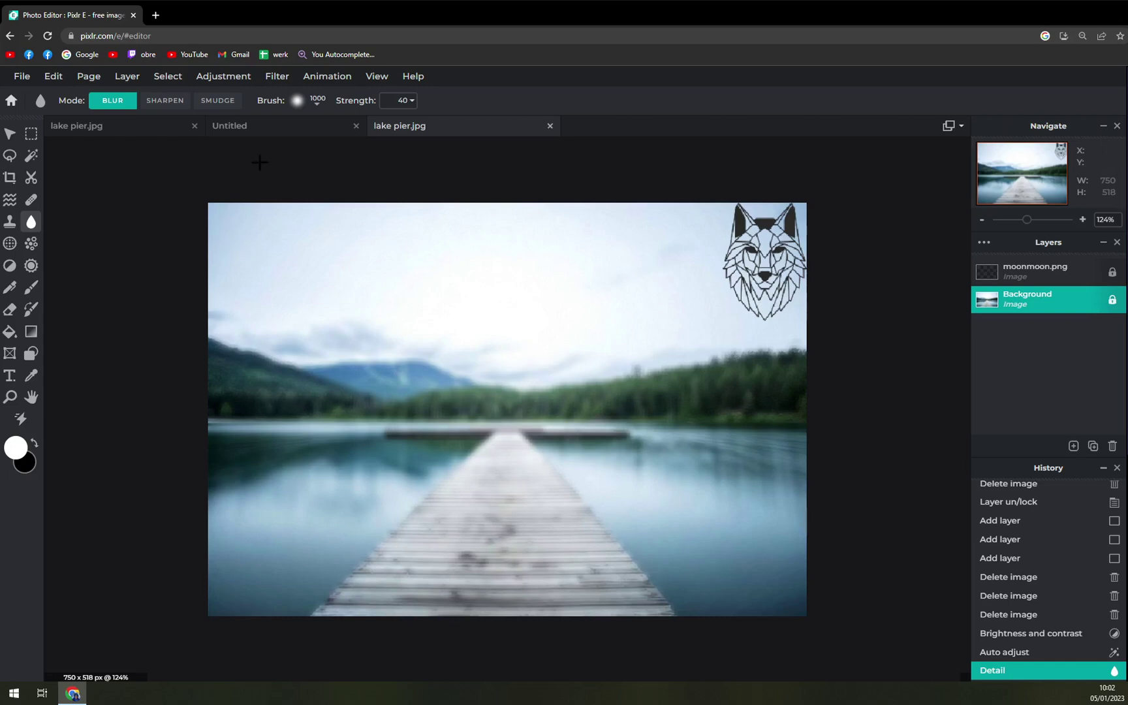
Raise blur strength to 100 and add stronger blur to the pier's far end and the photo
click(401, 100)
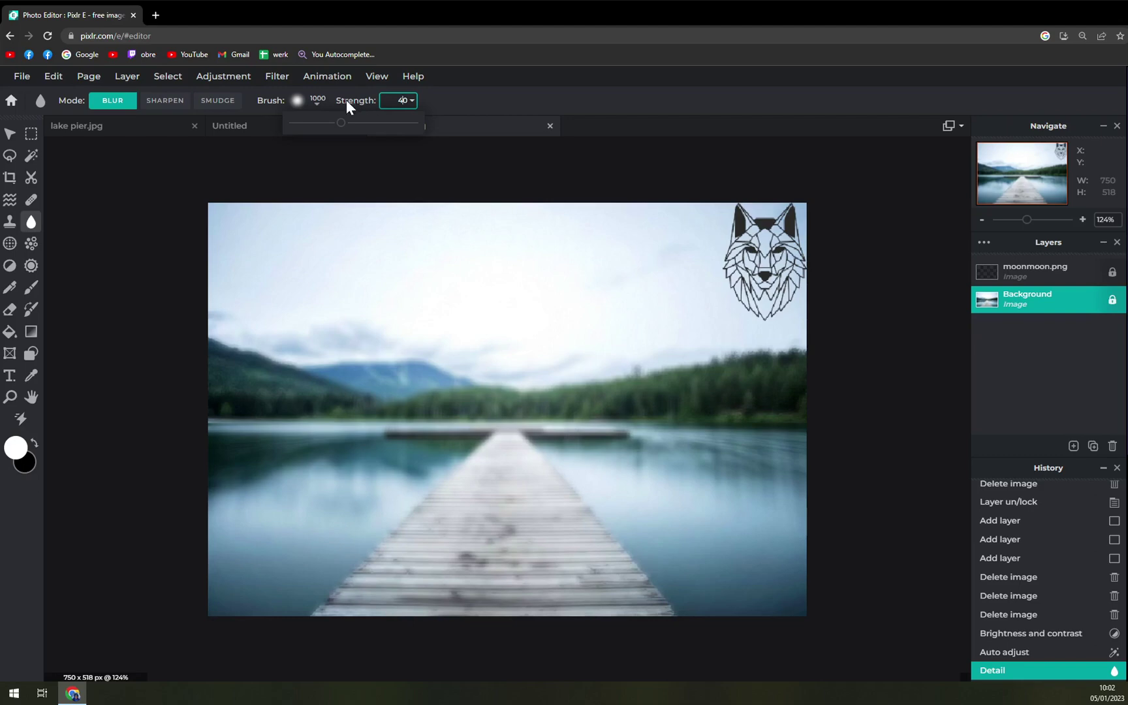
drag(358, 129, 453, 126)
click(529, 422)
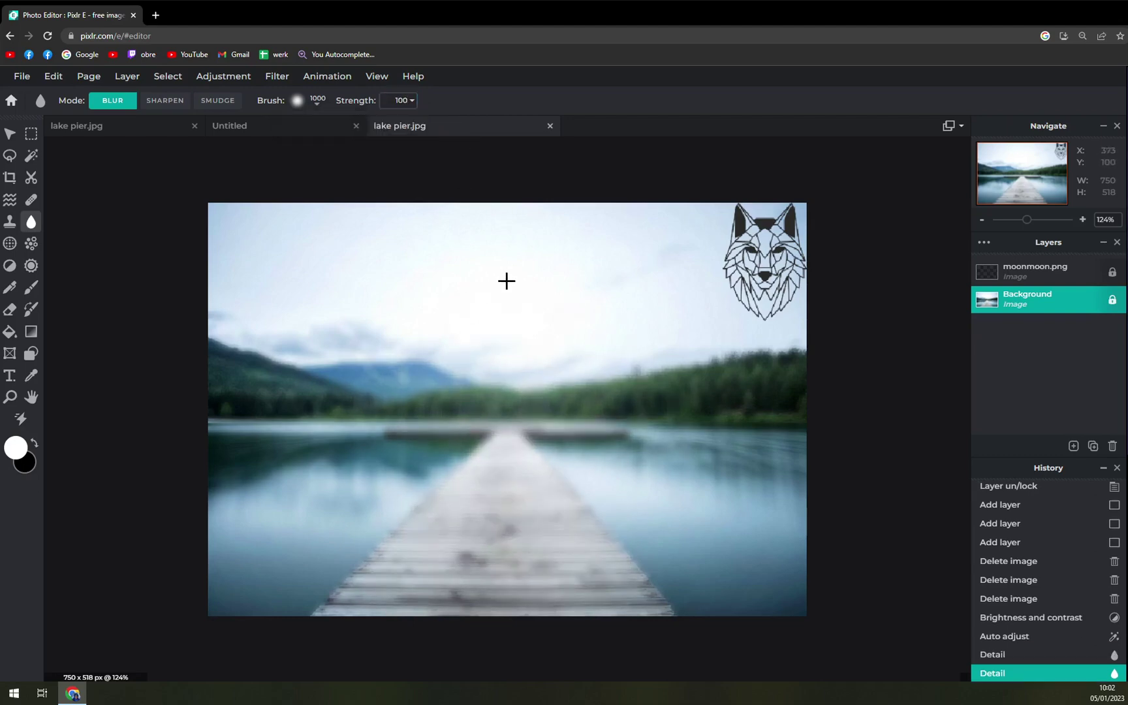
click(765, 305)
Lower strength to 32, add two gentler blur strokes, then revert to the Auto adjust history state
click(412, 100)
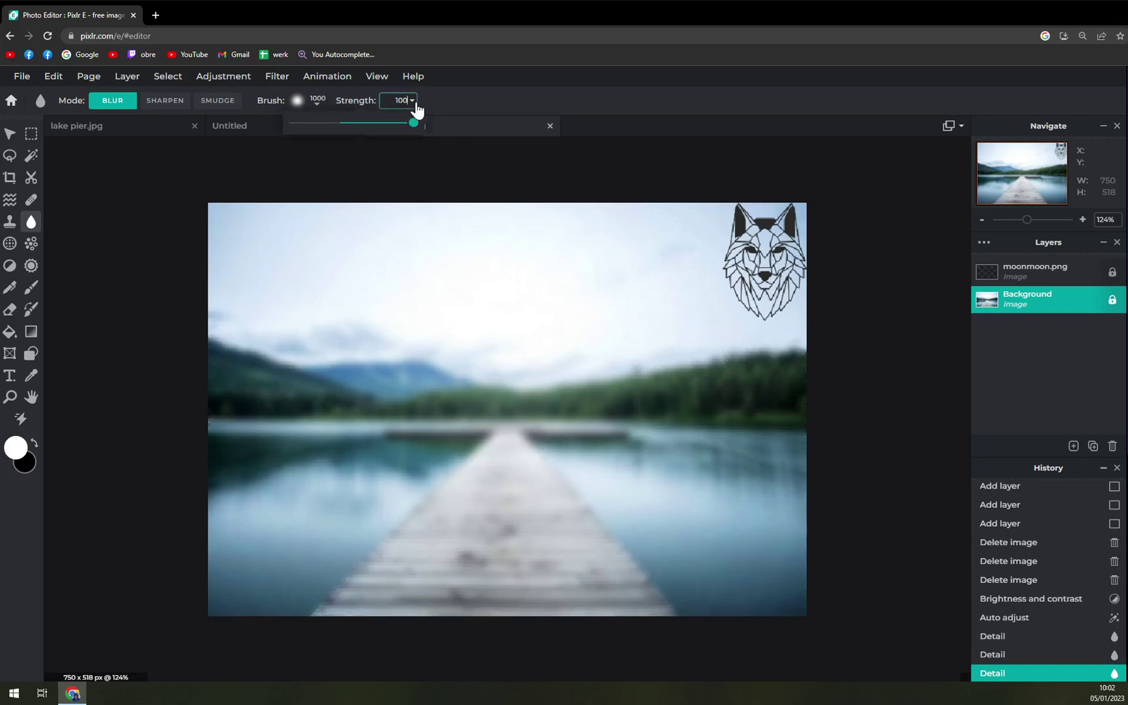
drag(333, 128, 327, 126)
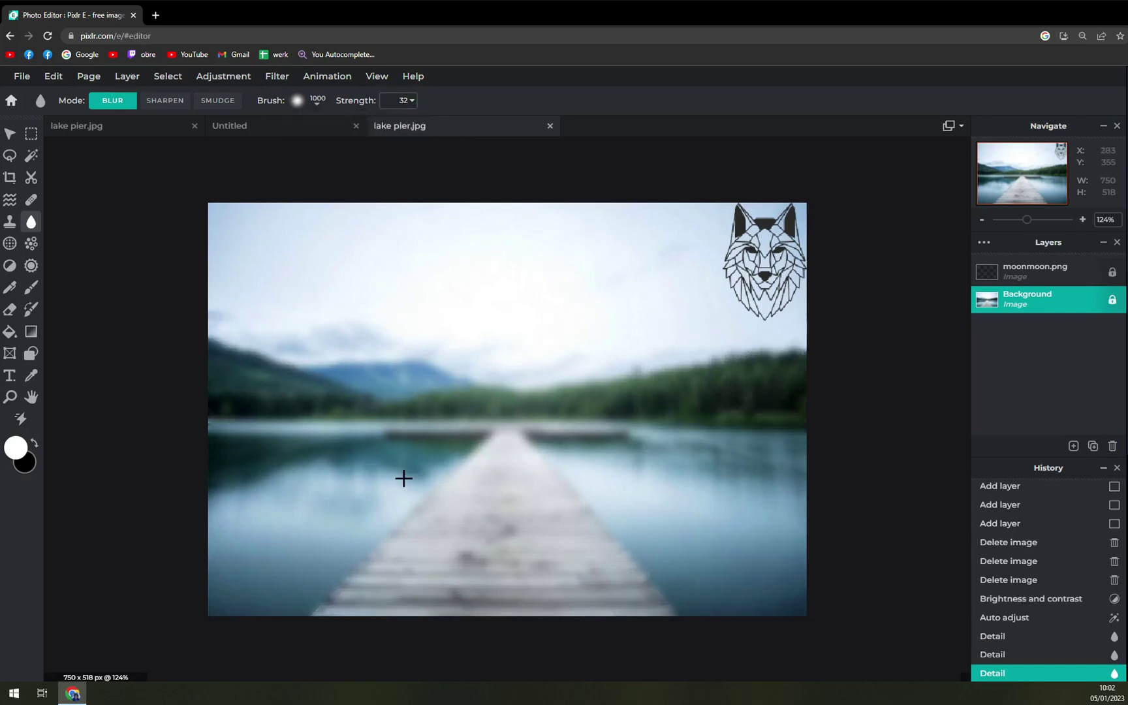
click(499, 453)
click(565, 345)
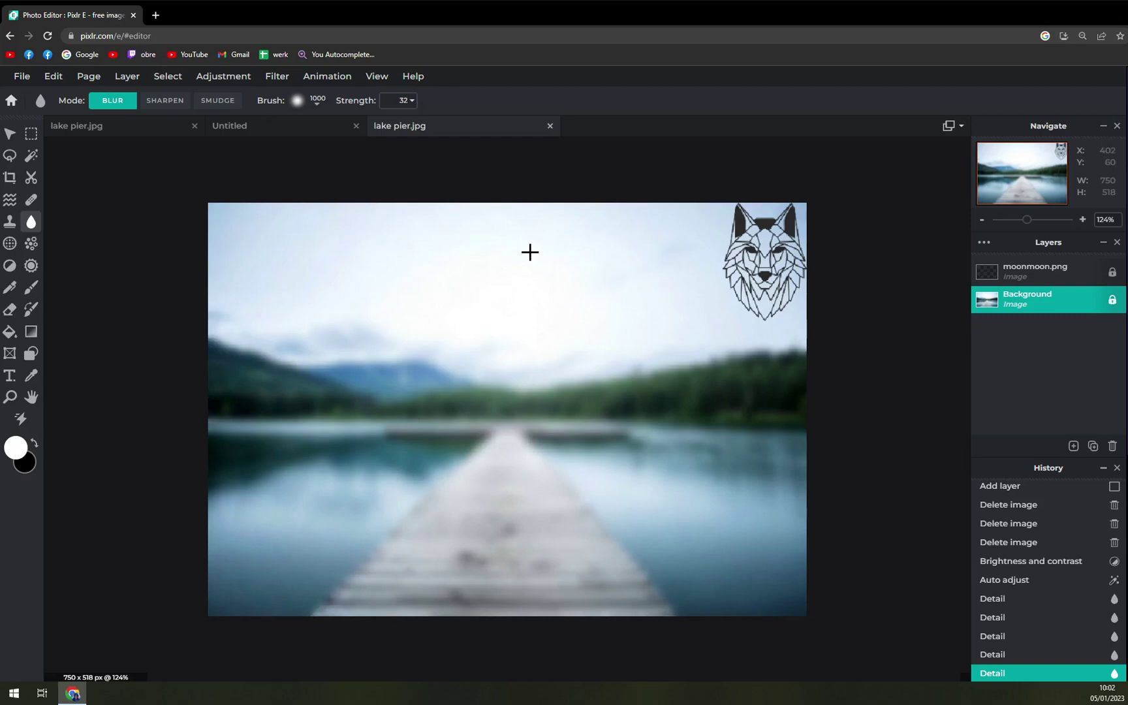
click(1019, 579)
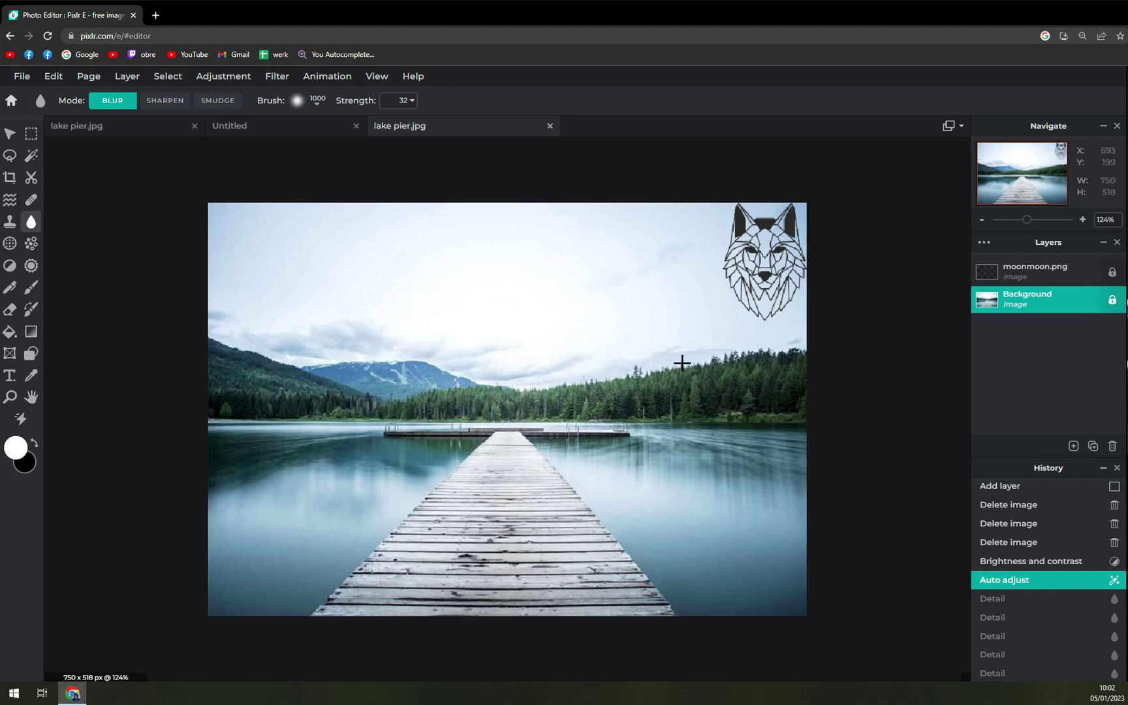
Zoom the canvas to 153% and switch to the Move tool
scroll(682, 363, up, 3)
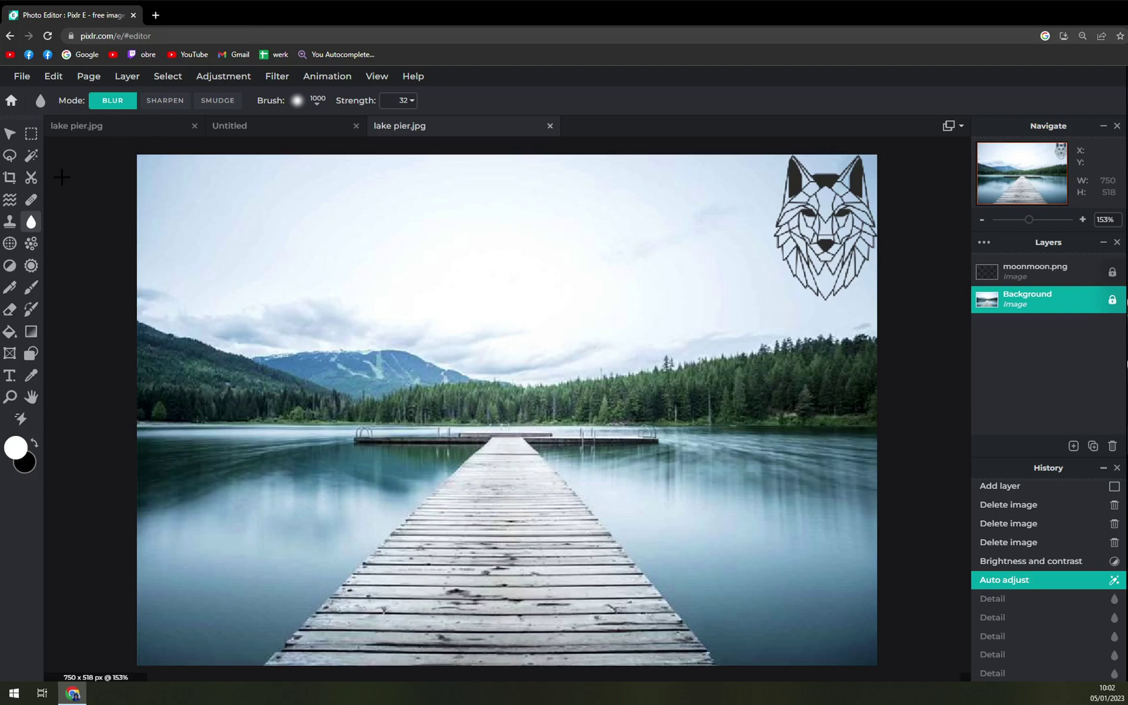
click(9, 133)
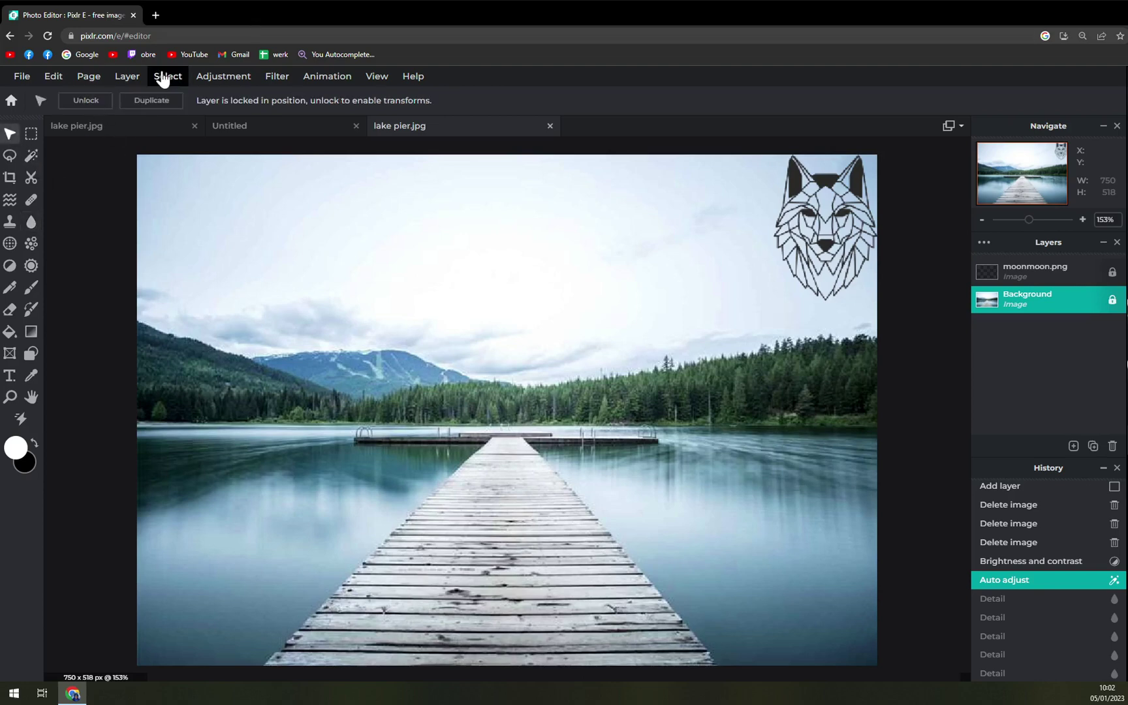
click(224, 78)
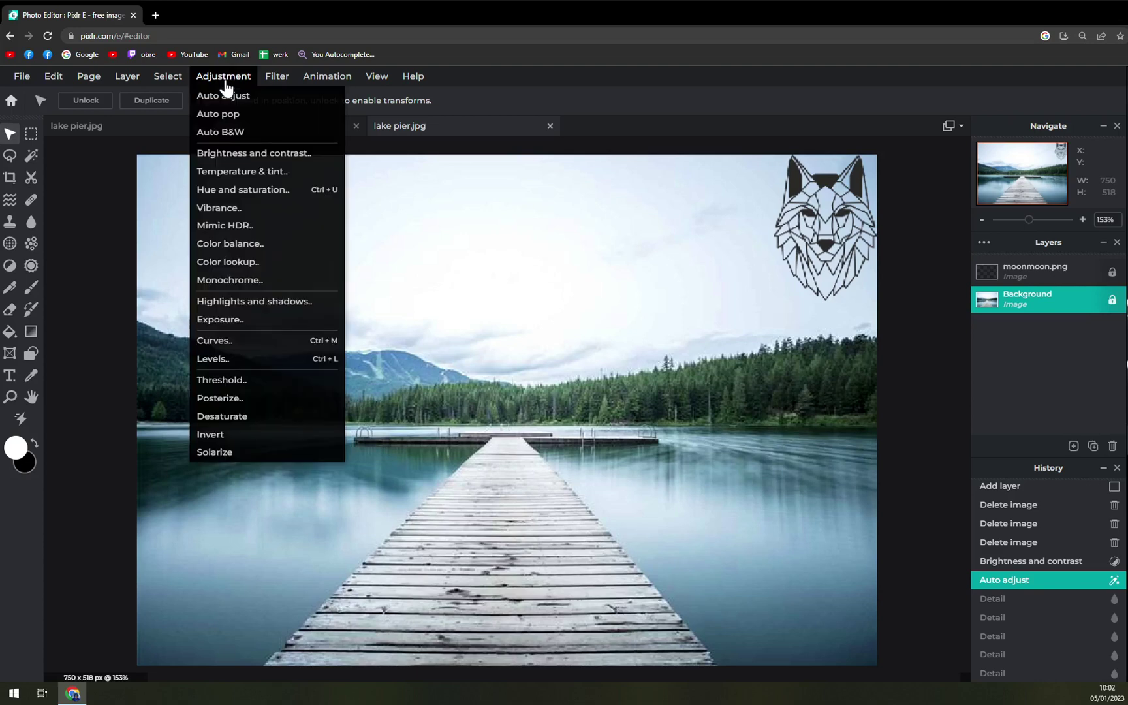
click(273, 174)
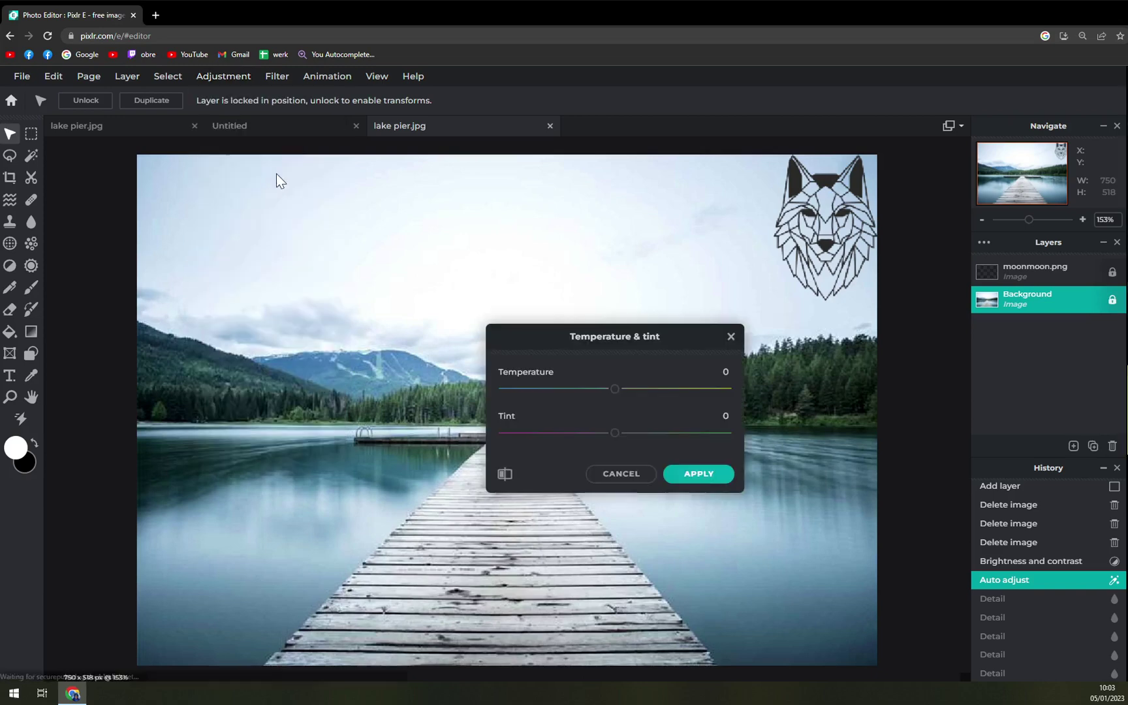
mouse_move(616, 434)
mouse_down()
mouse_move(705, 445)
mouse_move(496, 444)
mouse_move(616, 434)
mouse_up()
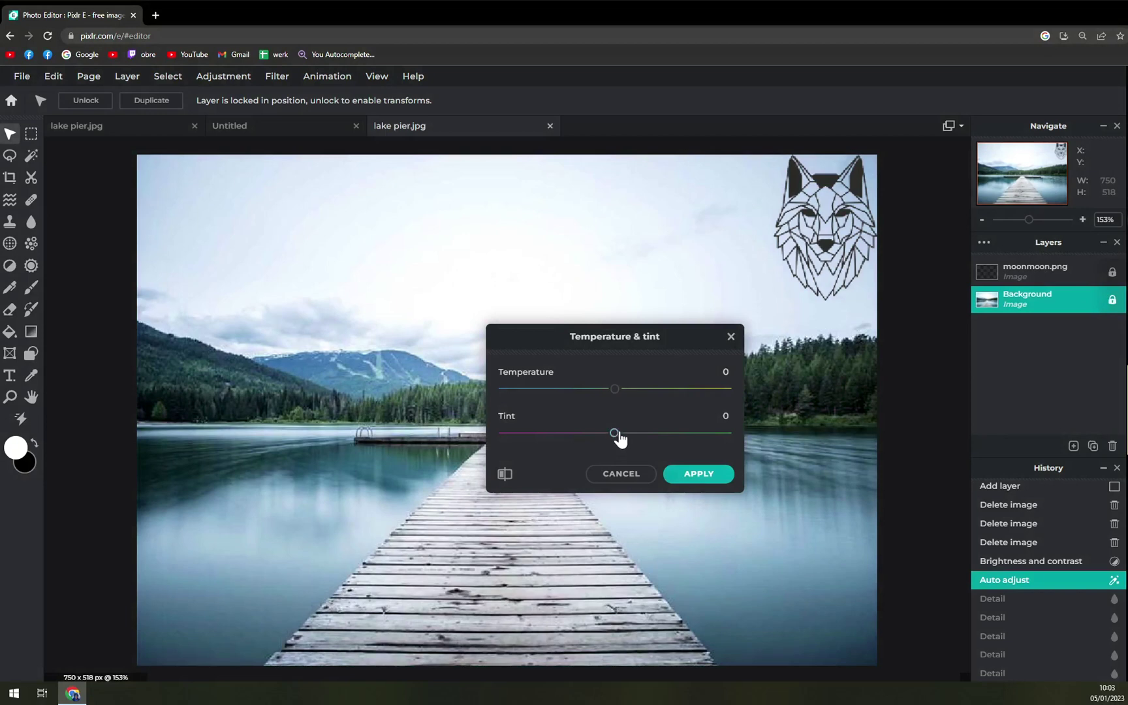
drag(617, 390, 522, 408)
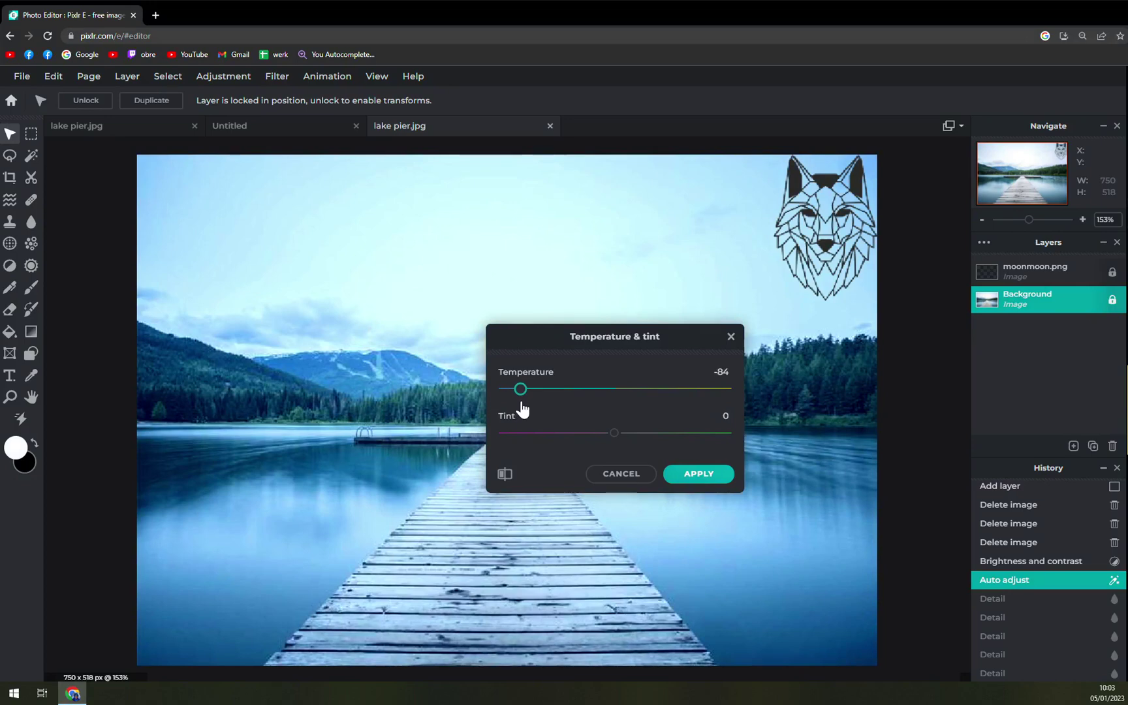
drag(522, 408, 616, 410)
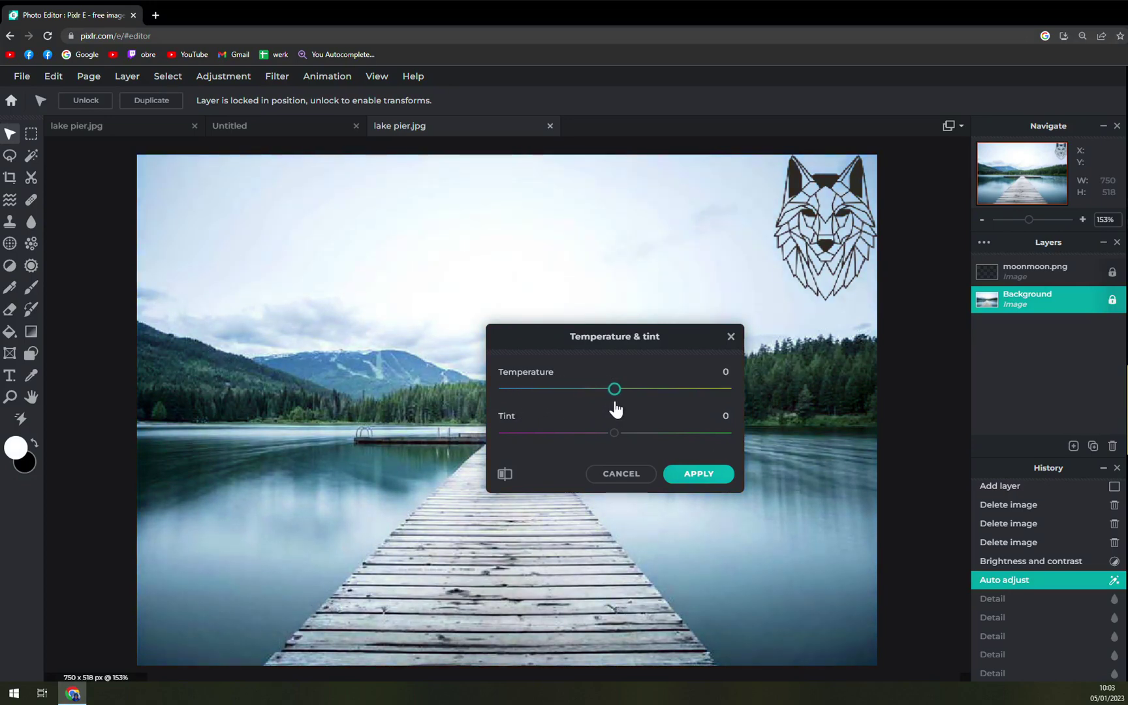
click(705, 475)
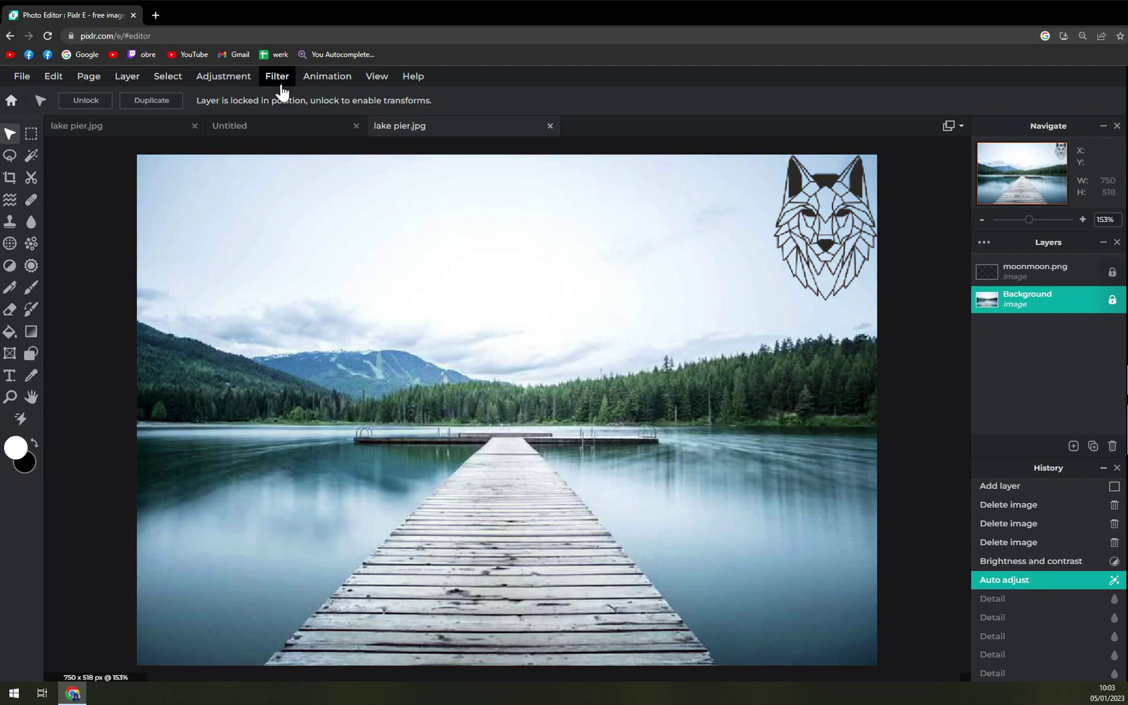
click(239, 81)
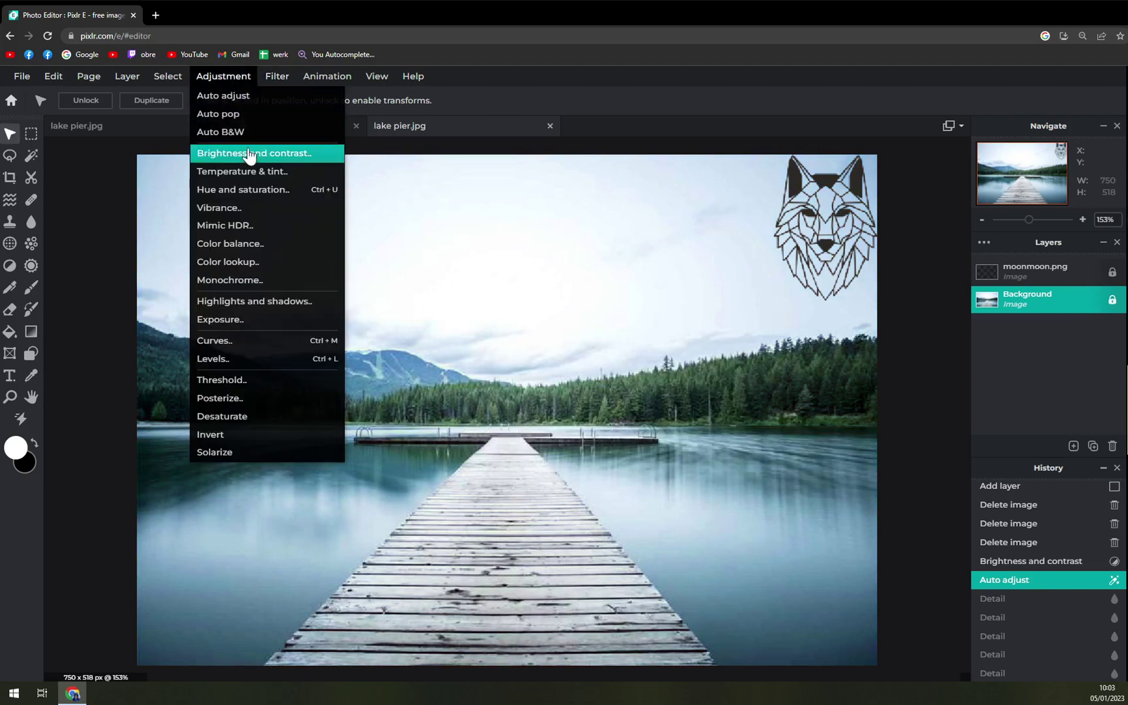
click(235, 190)
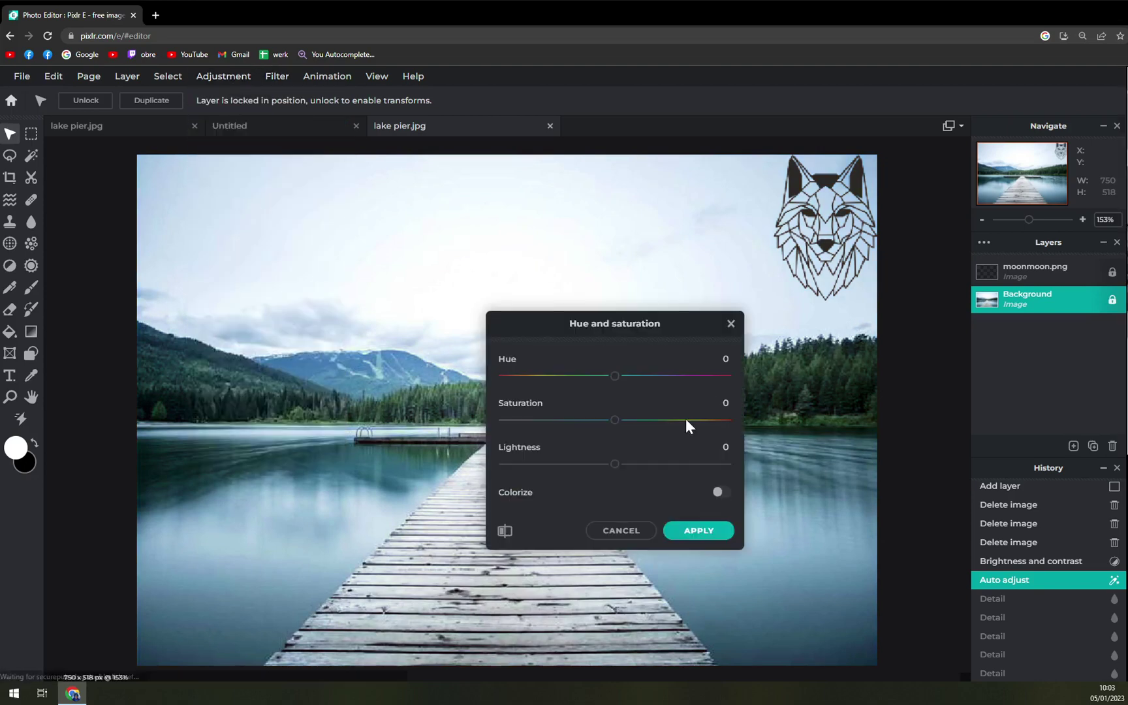
drag(615, 376, 942, 520)
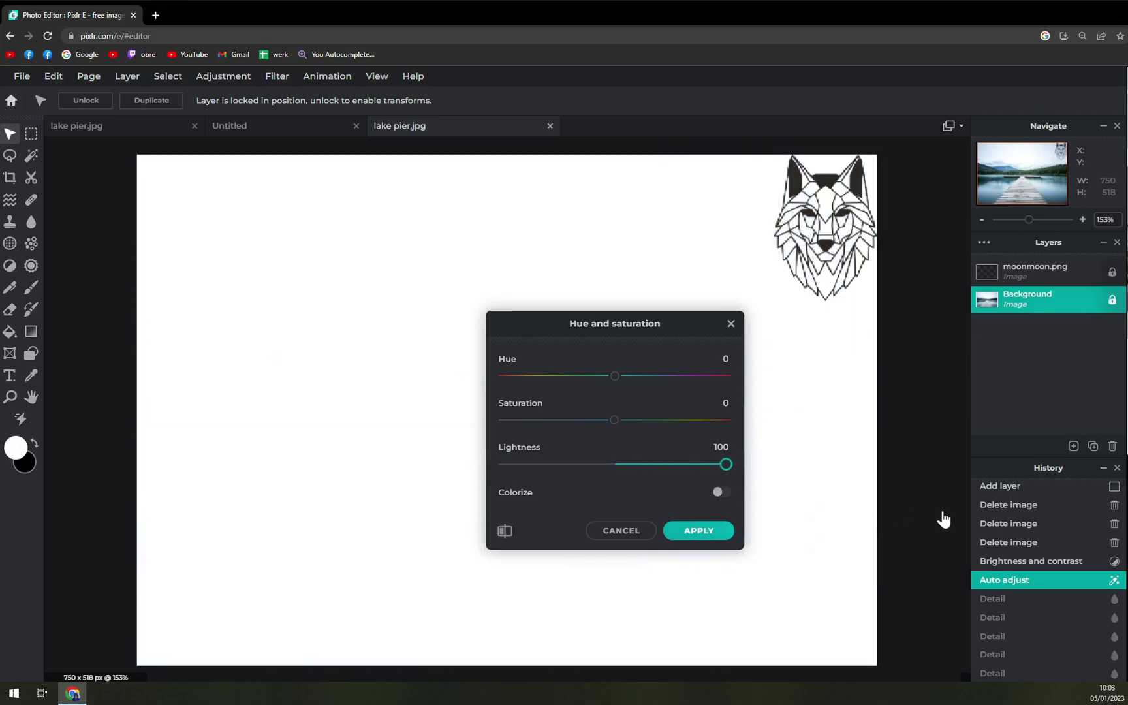
drag(737, 503, 623, 499)
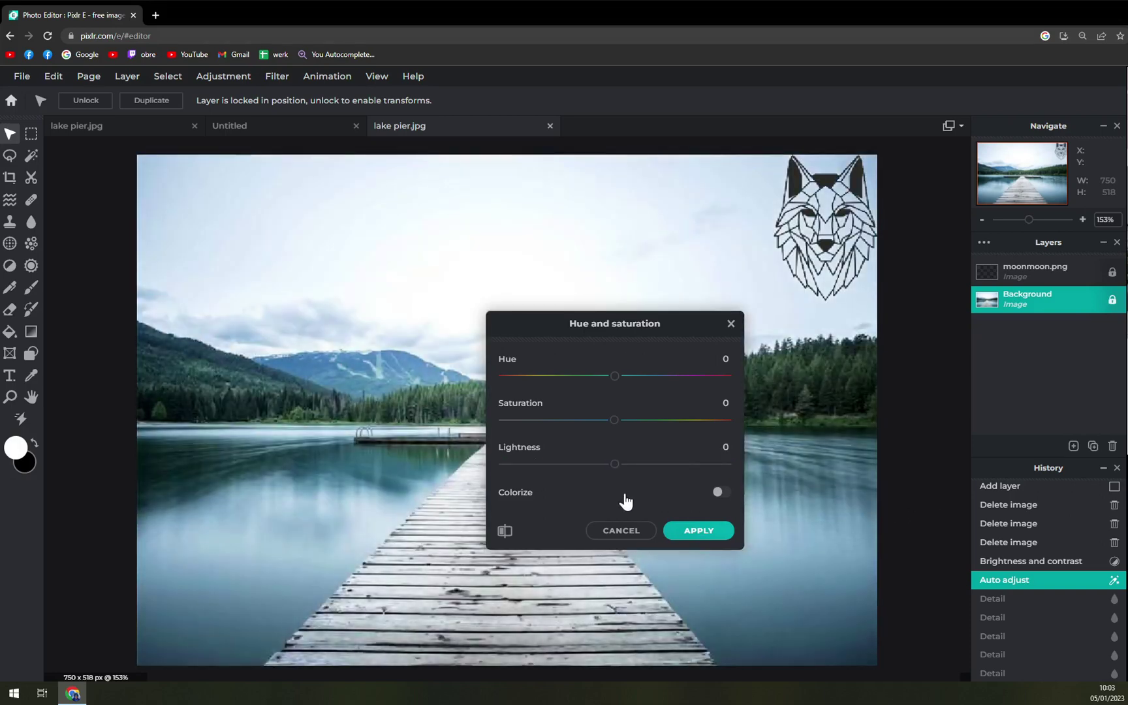
click(721, 494)
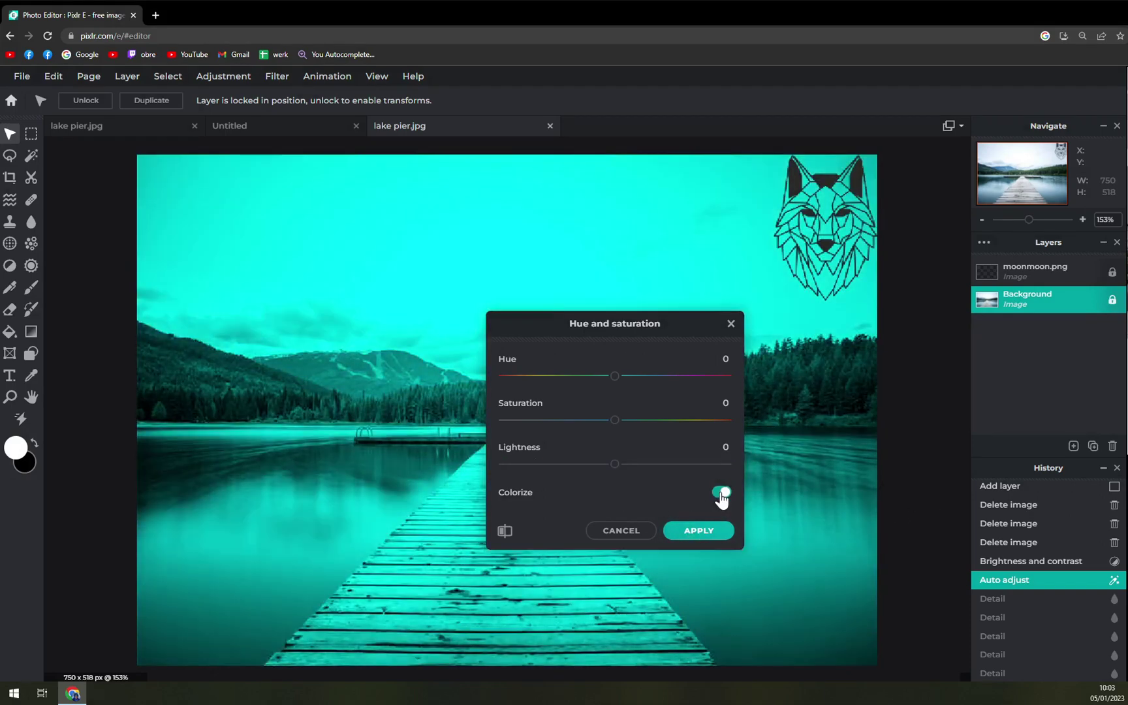
click(722, 494)
click(722, 493)
click(692, 531)
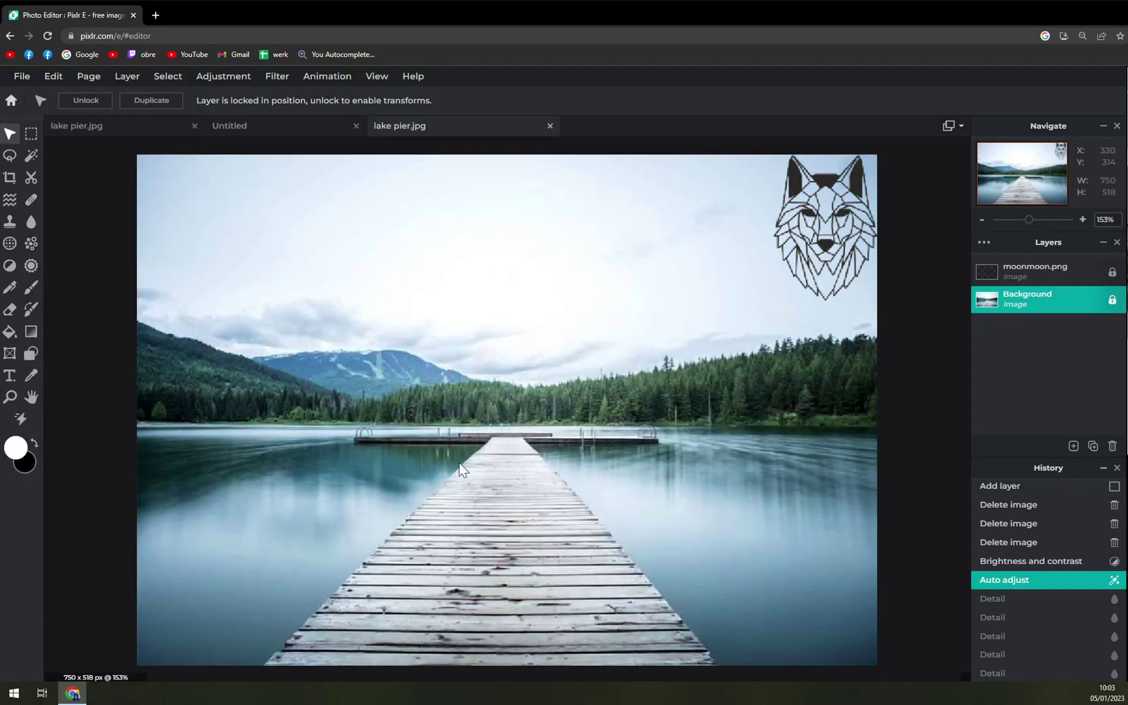